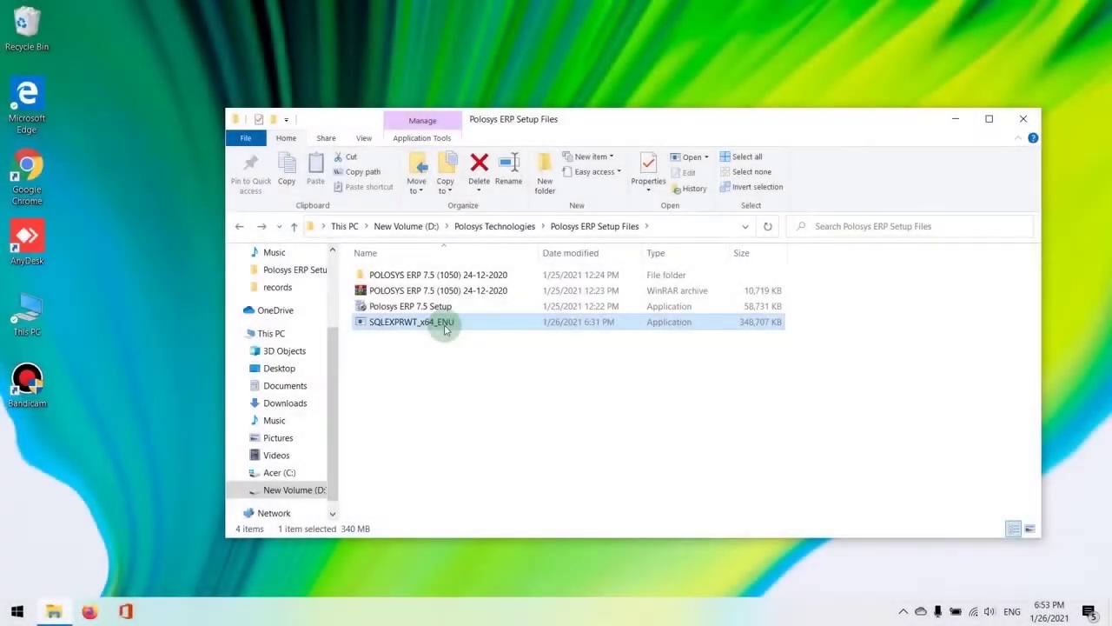
Run the SQLEXPRWT_x64_ENU package so it extracts and opens the SQL Server 2008 R2 Installation Center.
double_click(445, 323)
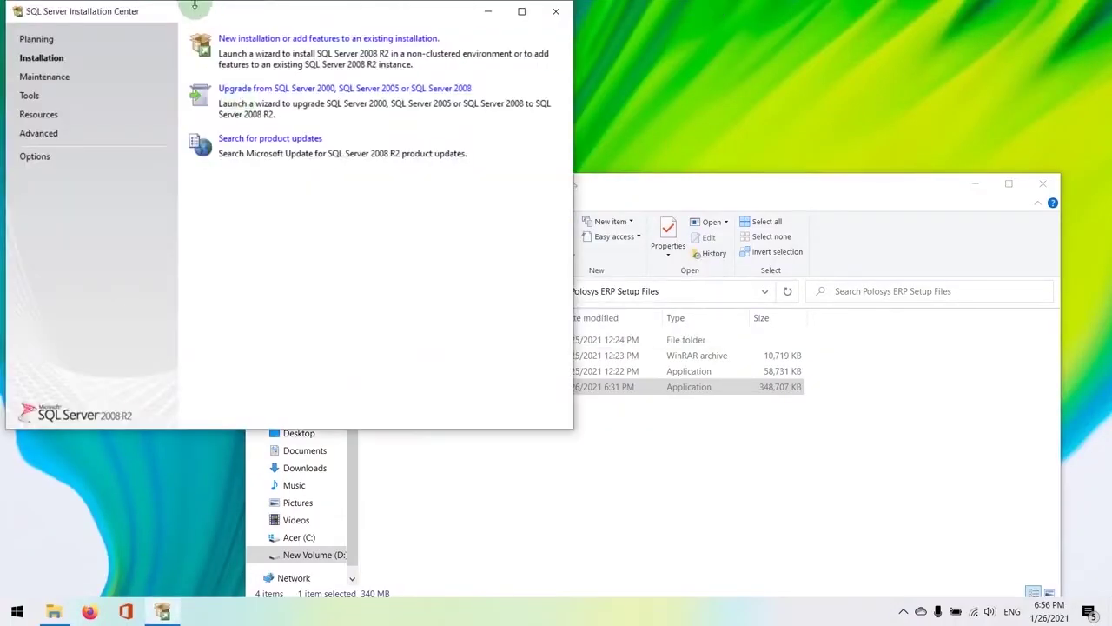
Start a new standalone SQL Server installation, accept the license terms, and pass the support files check.
left_click_drag(218, 12, 239, 15)
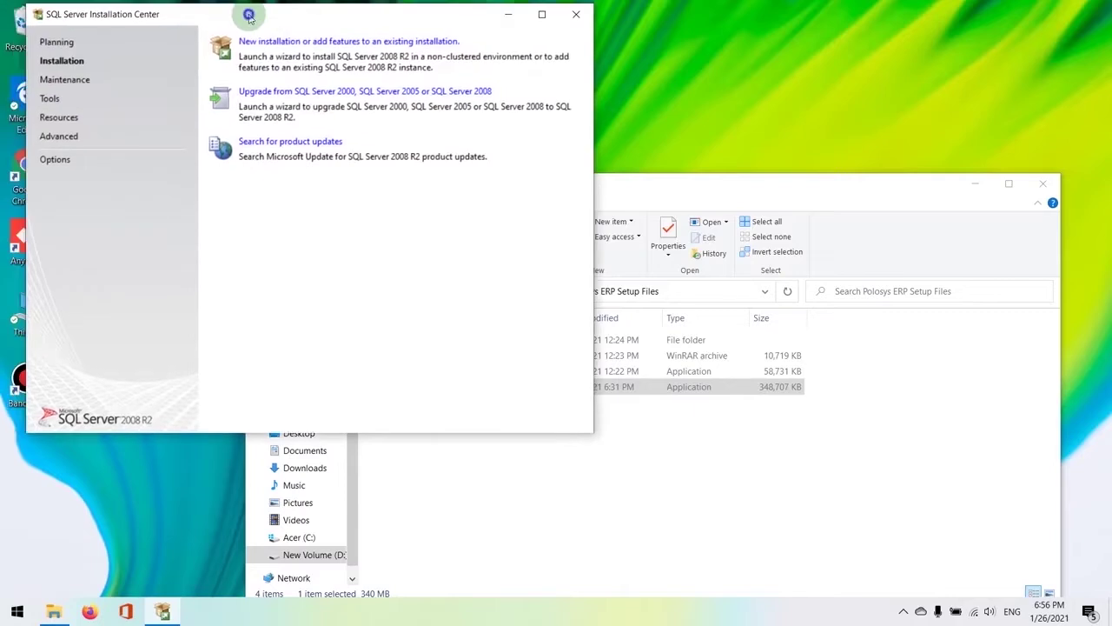
left_click(295, 42)
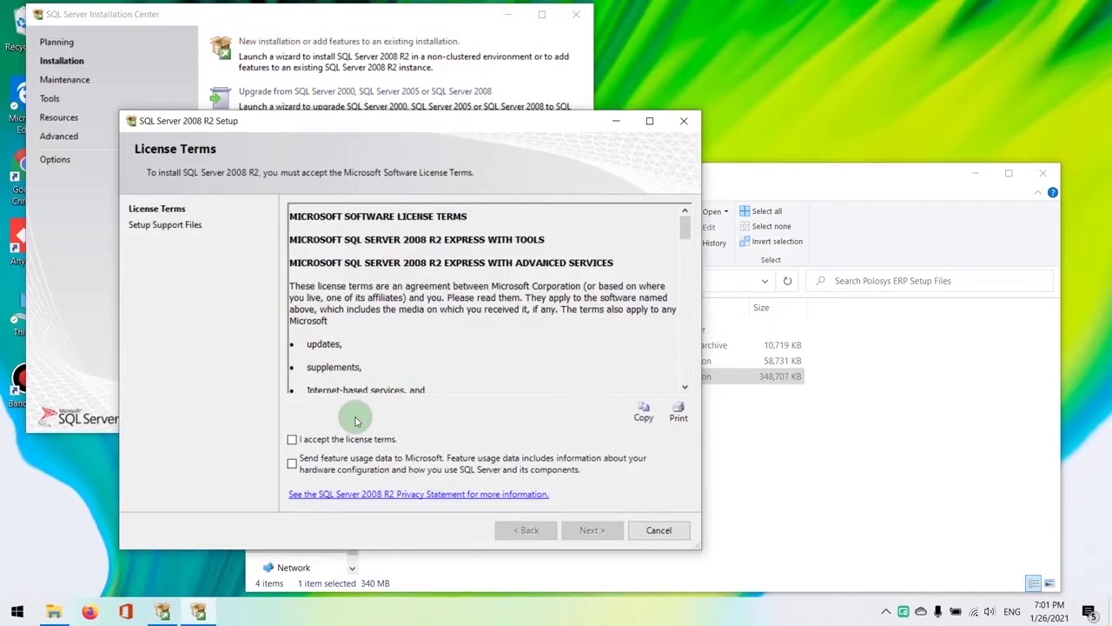
left_click(360, 440)
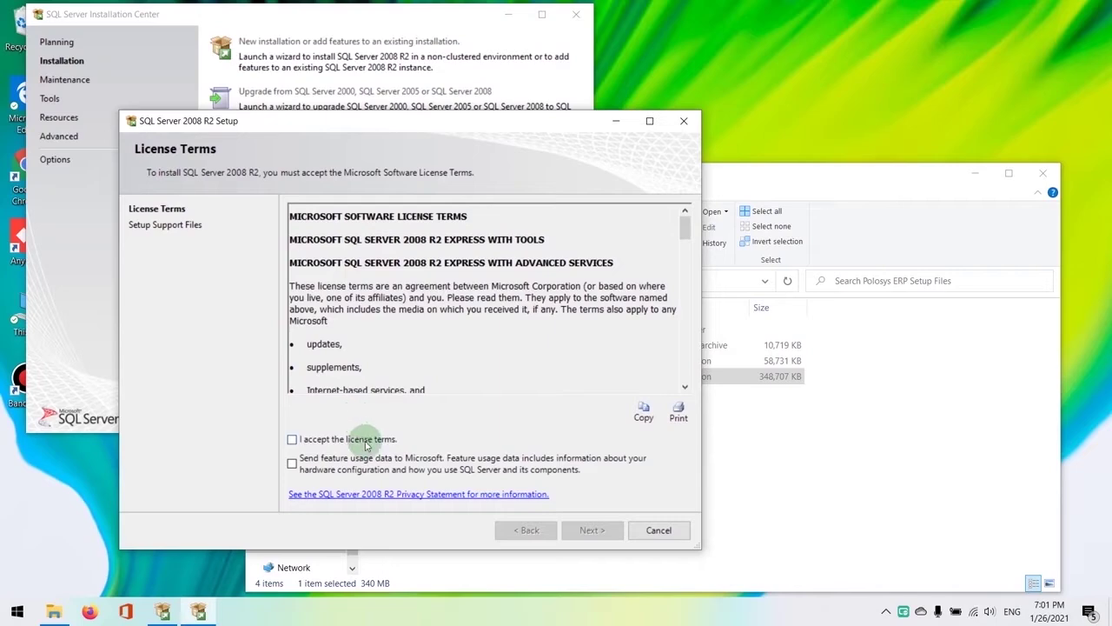
left_click(589, 530)
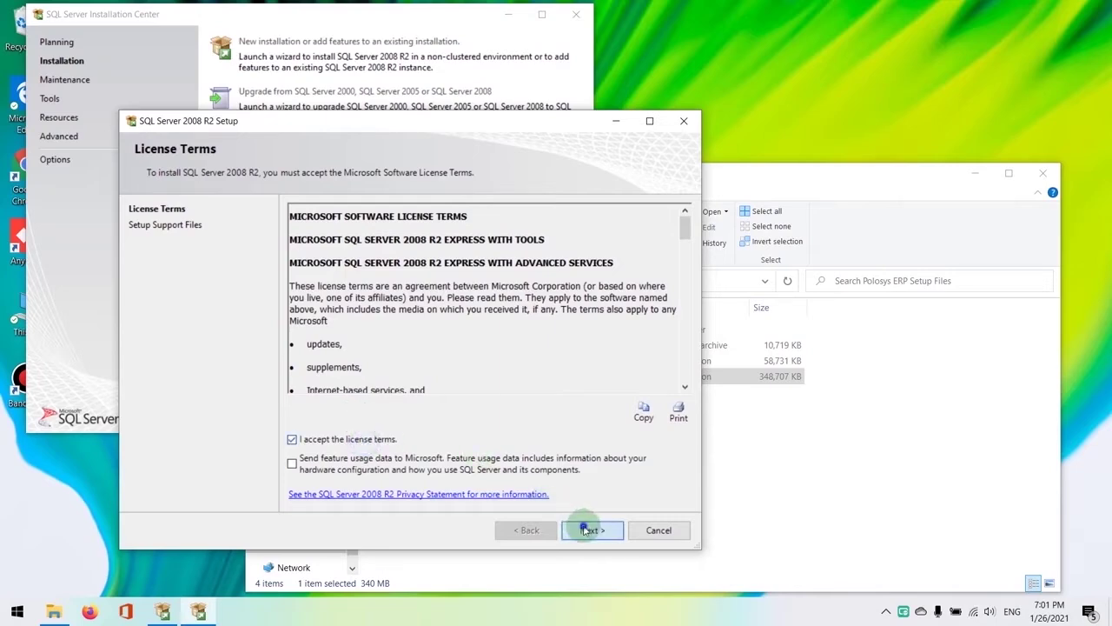
left_click(589, 530)
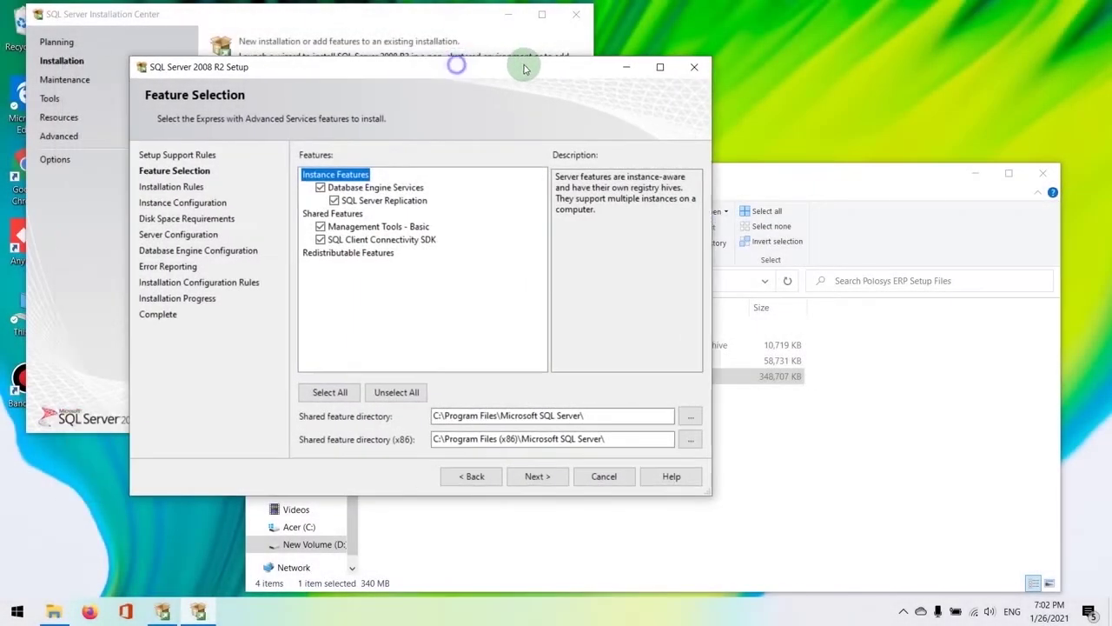
Keep all default features and service accounts, use the default MSSQLSERVER instance, and choose Mixed Mode.
left_click_drag(524, 61, 596, 18)
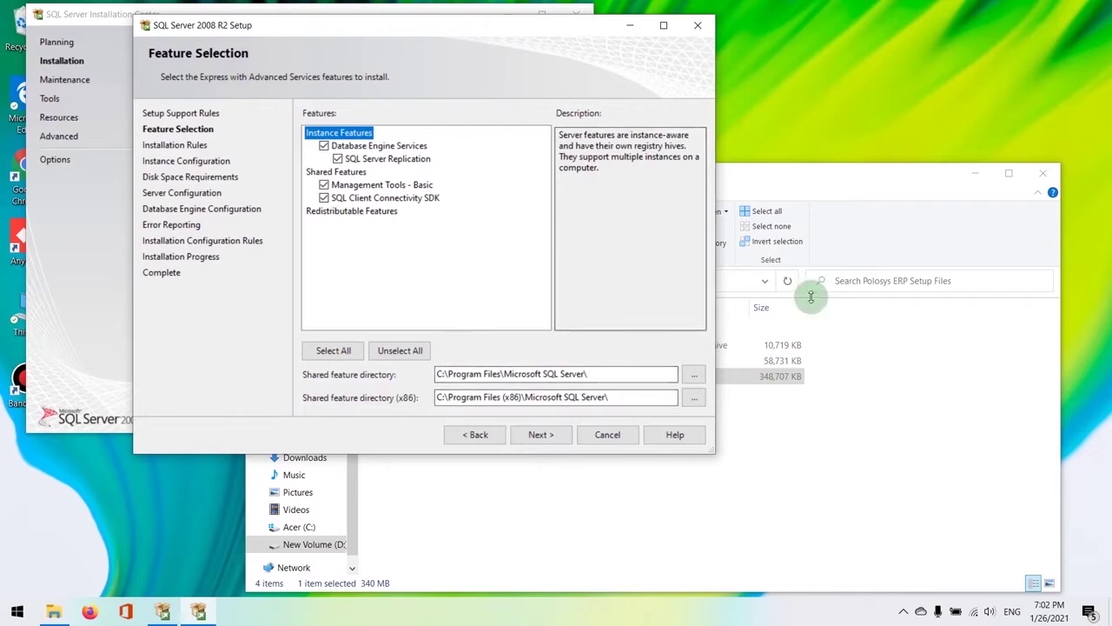
left_click(556, 440)
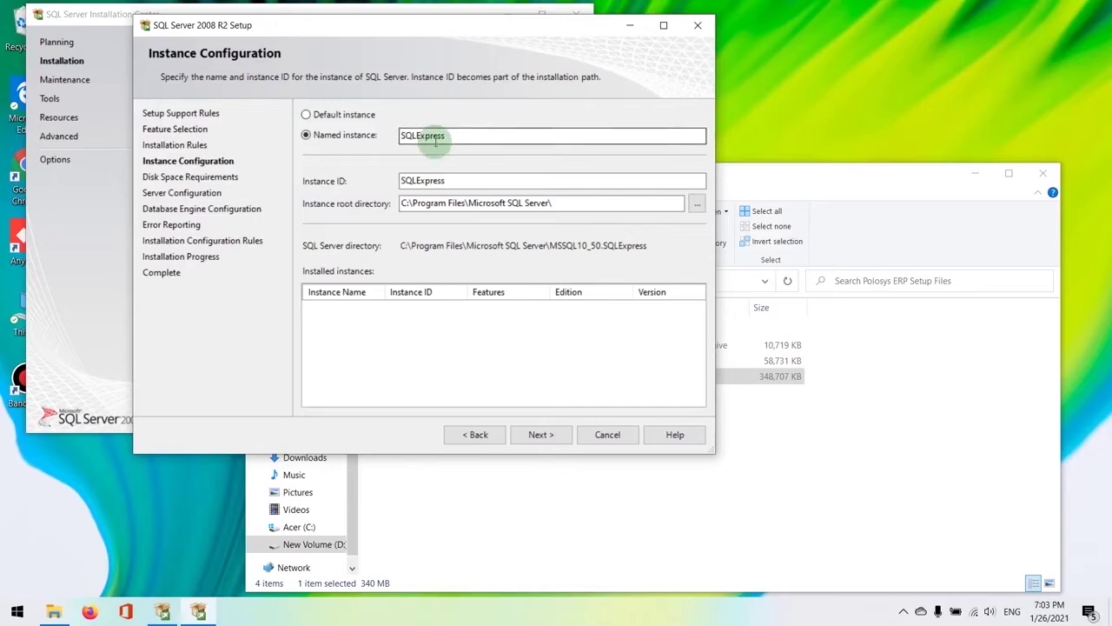
left_click(318, 121)
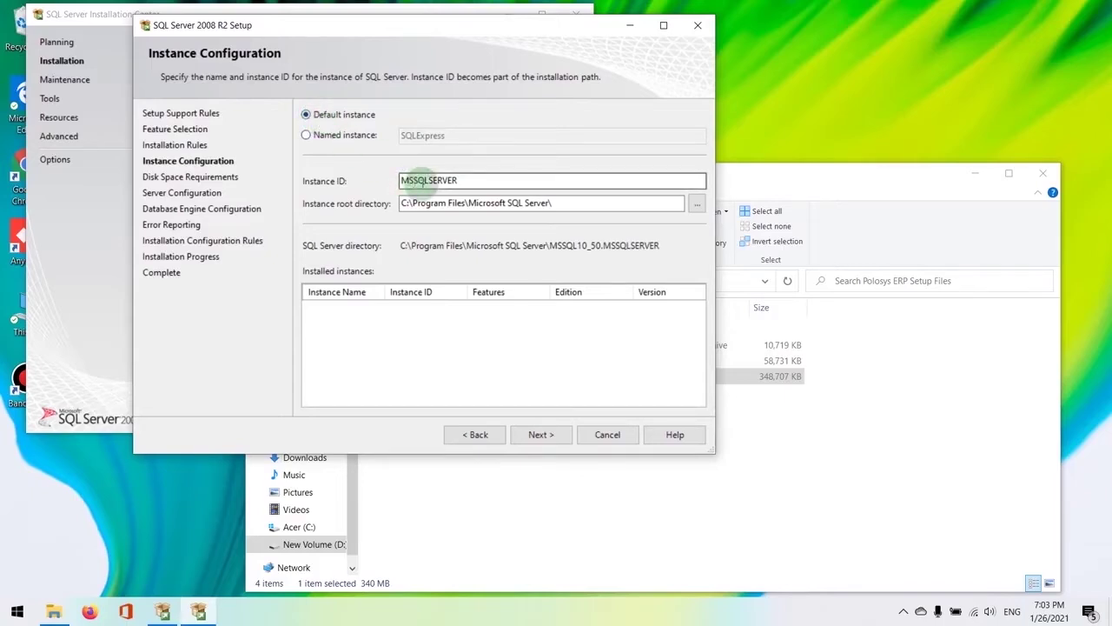
left_click(548, 439)
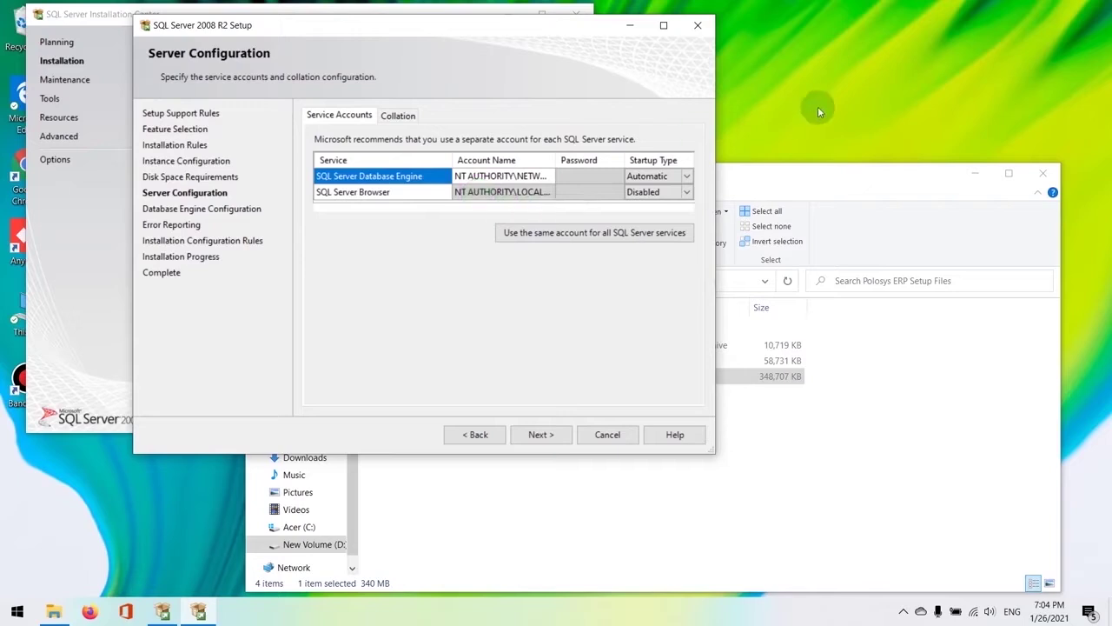
left_click(533, 436)
left_click(330, 206)
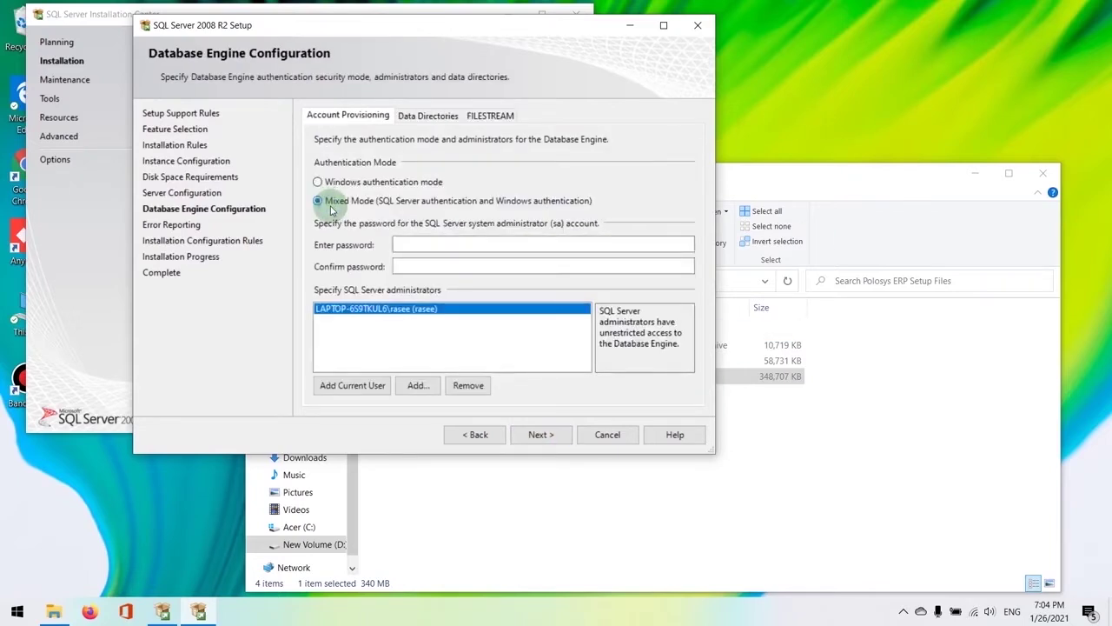
Enter and confirm the sa account password, then finish Database Engine Configuration.
left_click(419, 244)
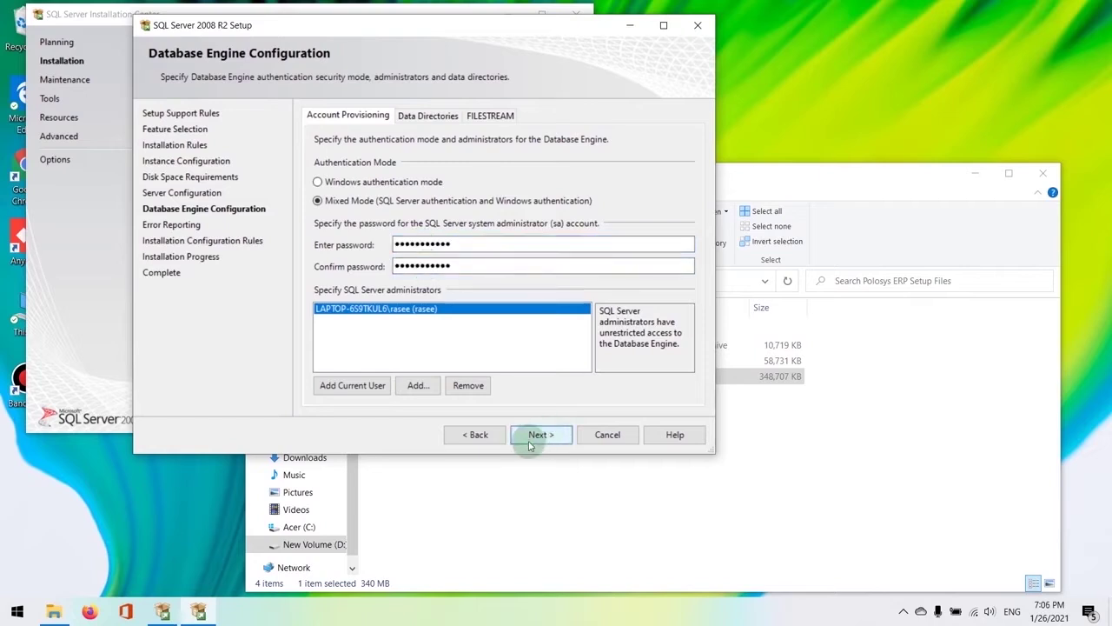
left_click(538, 436)
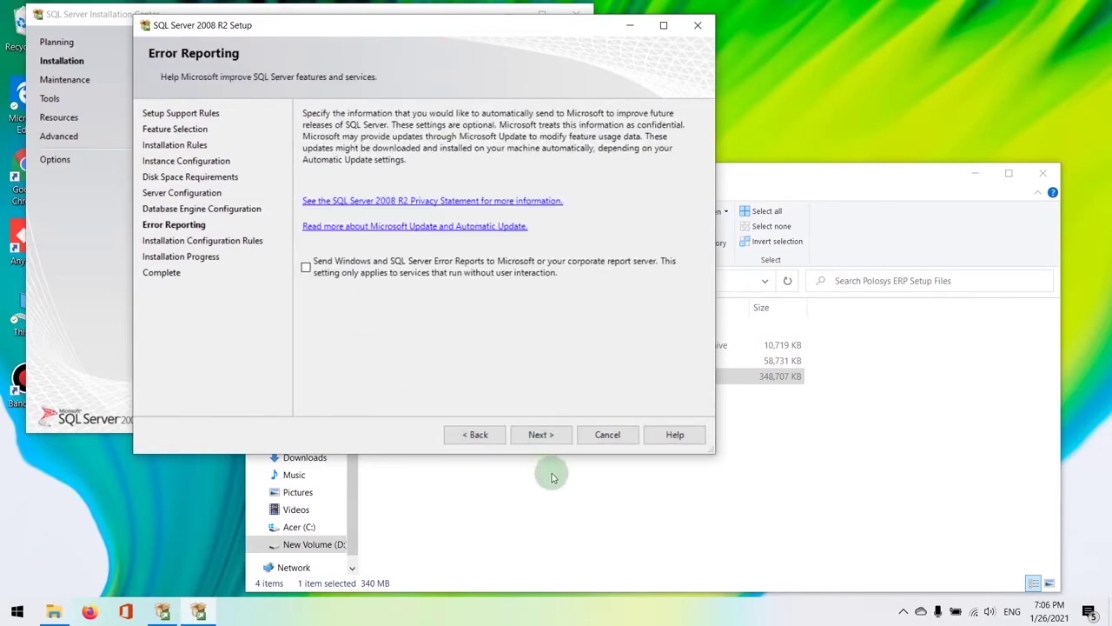
Skip error reporting and let the SQL Server 2008 R2 installation run to completion.
left_click(540, 434)
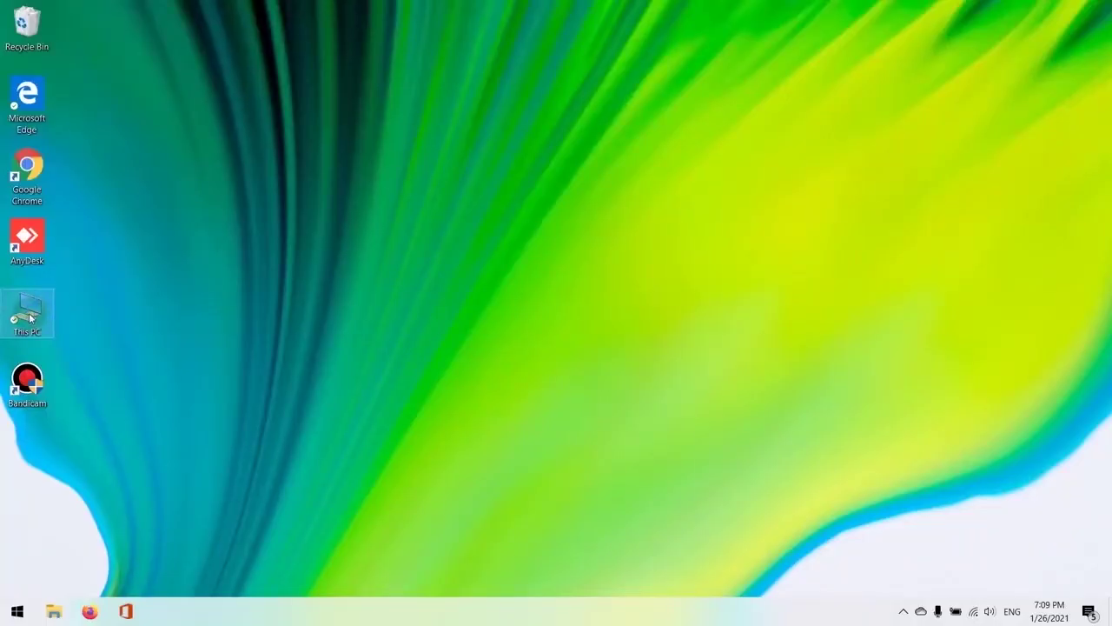
Go to D:\Polosys Technologies\Polosys ERP Setup Files and run Polosys ERP 7.5 Setup.
double_click(31, 318)
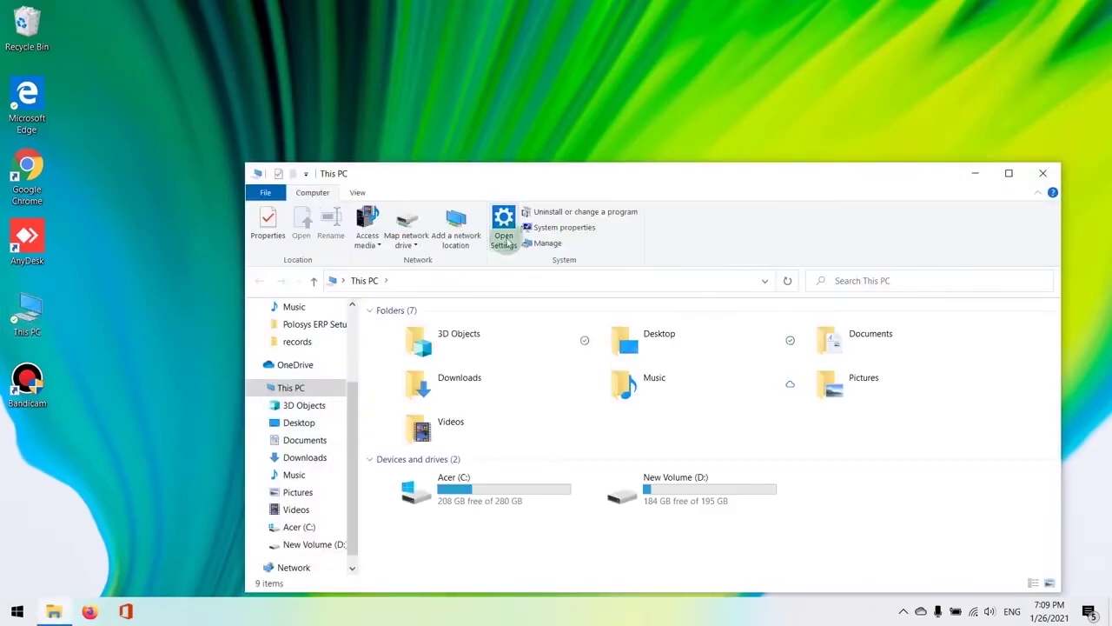
double_click(671, 470)
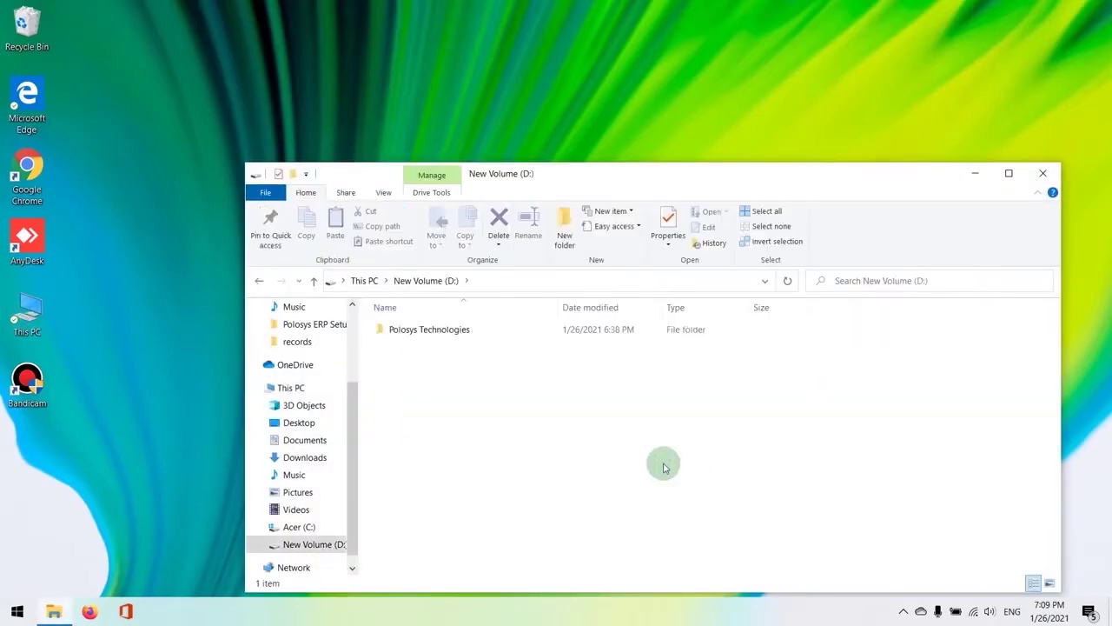
double_click(505, 330)
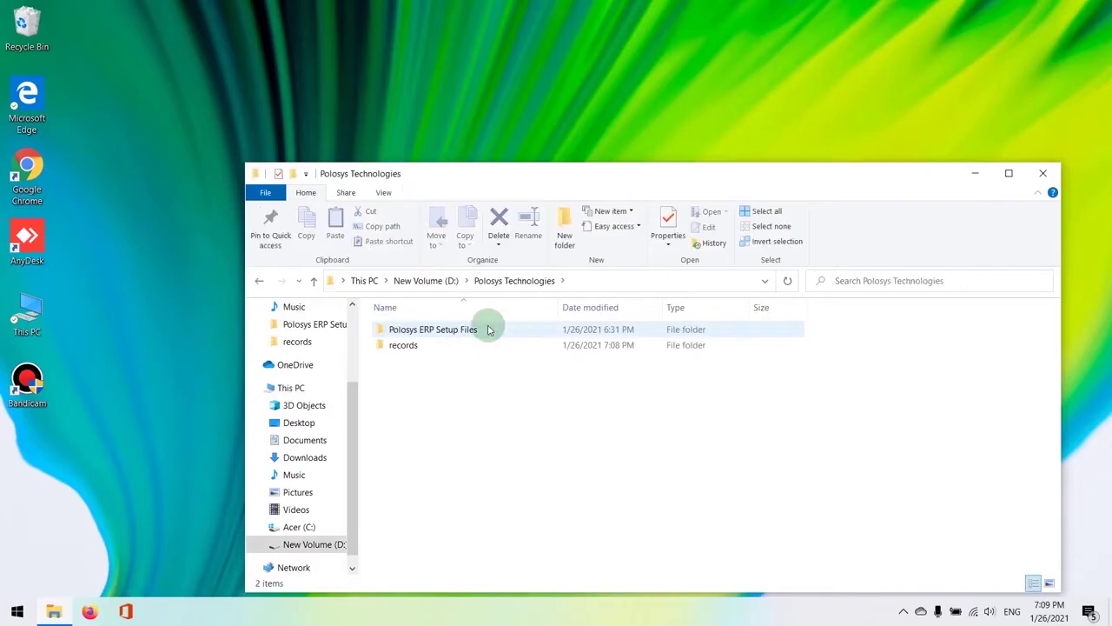
double_click(489, 328)
left_click(446, 362)
double_click(488, 363)
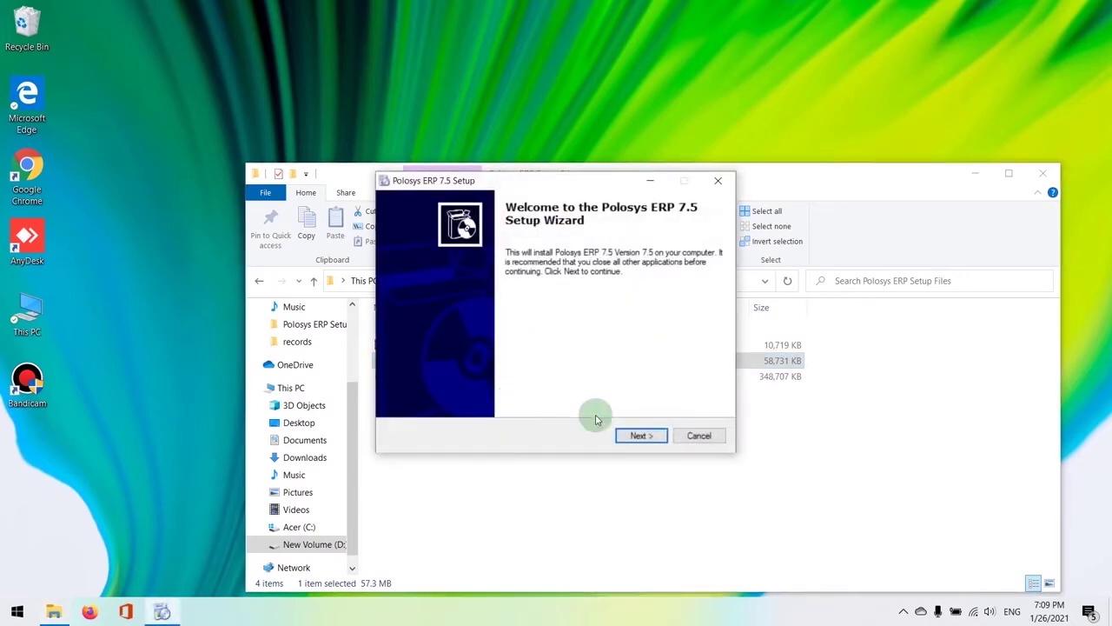
Pass the welcome page, edit the drive letter in the destination folder path, and continue.
left_click(640, 435)
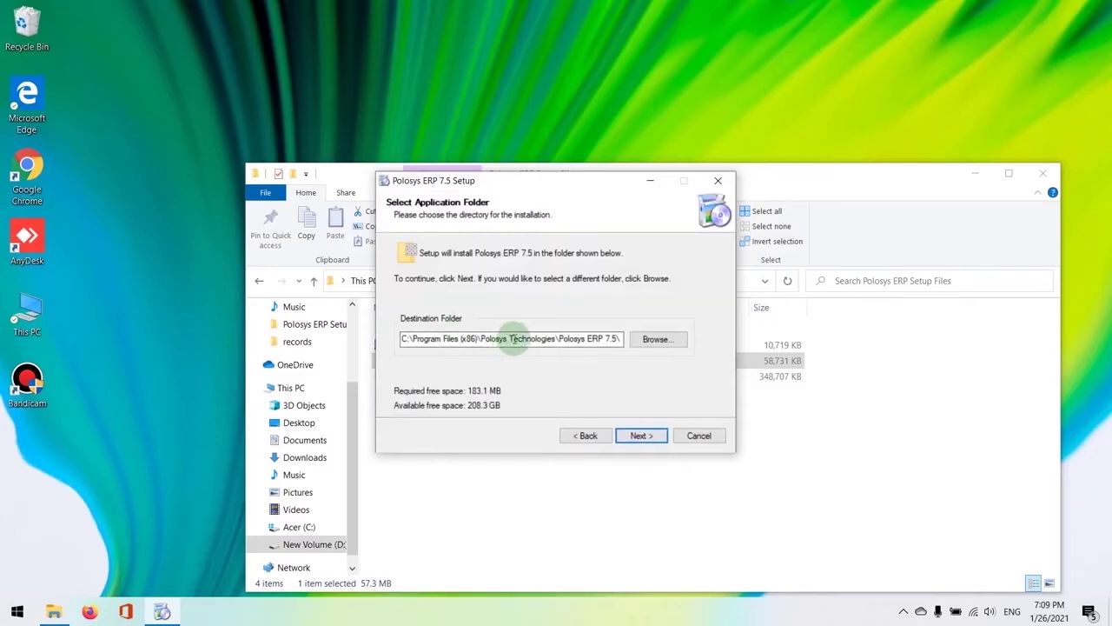
left_click(407, 339)
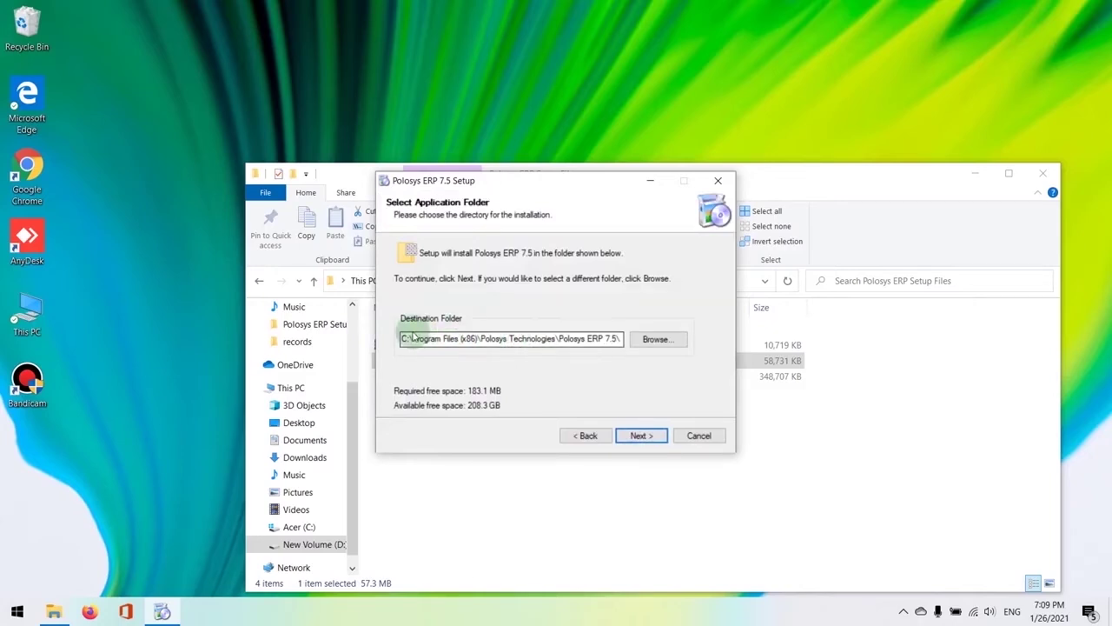
mouse_move(407, 338)
left_mouse_down()
mouse_move(388, 336)
mouse_move(412, 340)
left_mouse_up()
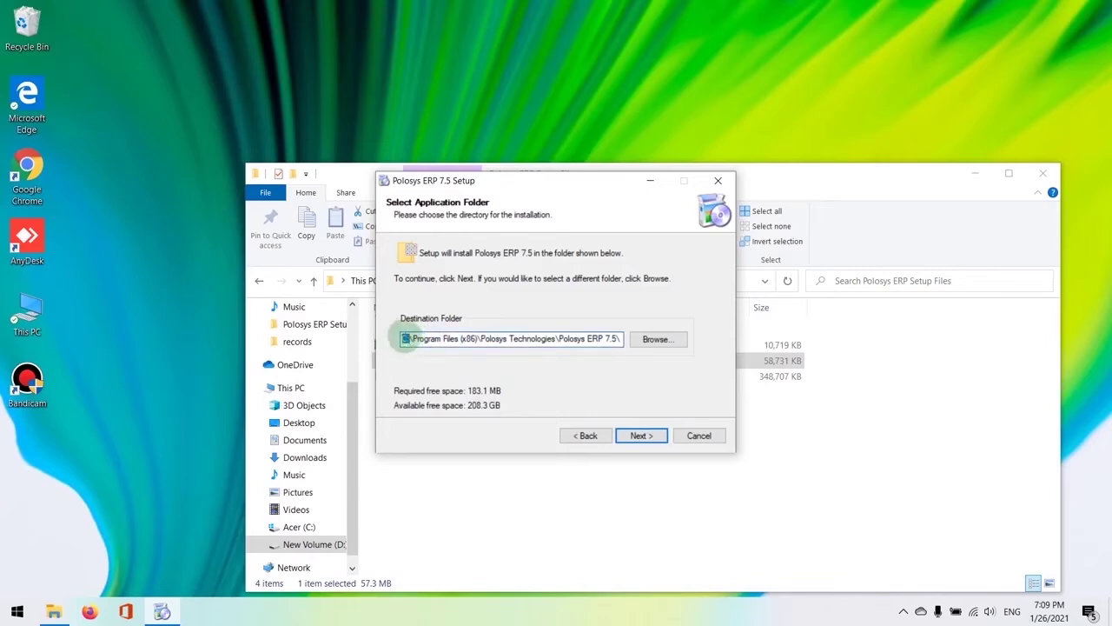
left_click(401, 339)
left_click_drag(402, 339, 393, 336)
key("Delete")
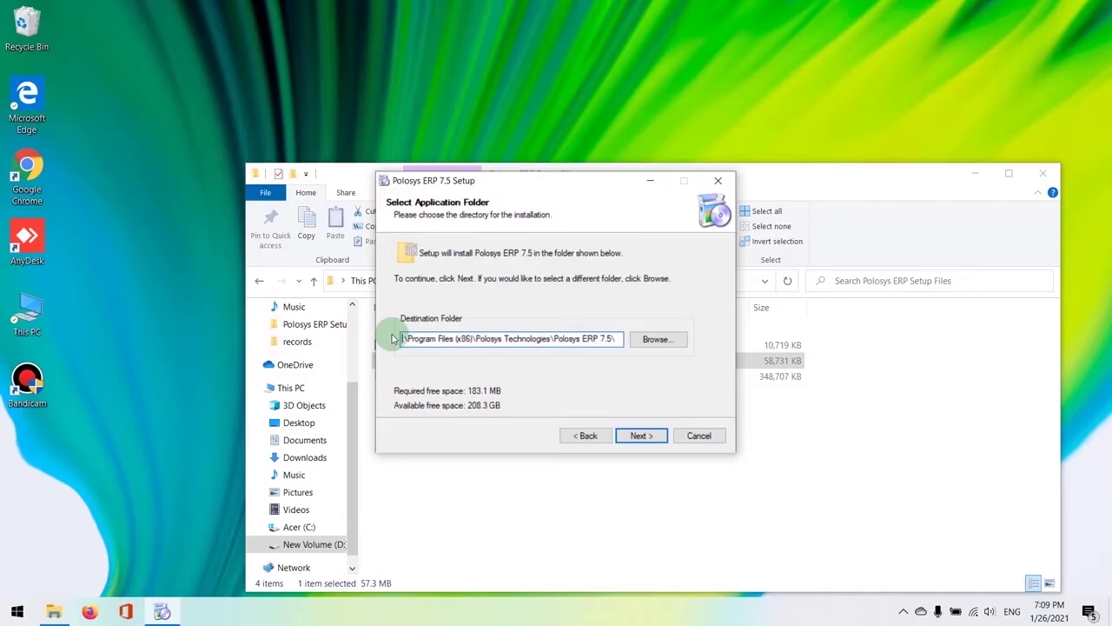
left_click(653, 440)
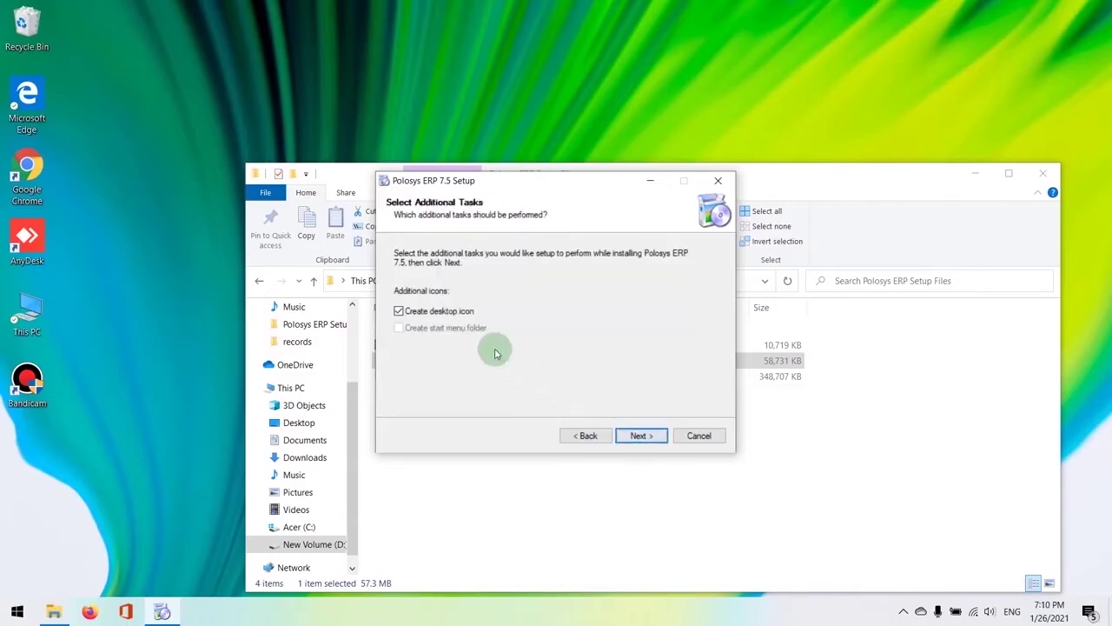
Untick Create desktop icon, install Polosys ERP 7.5, and click Finish to close the wizard.
left_click(401, 317)
left_click(639, 435)
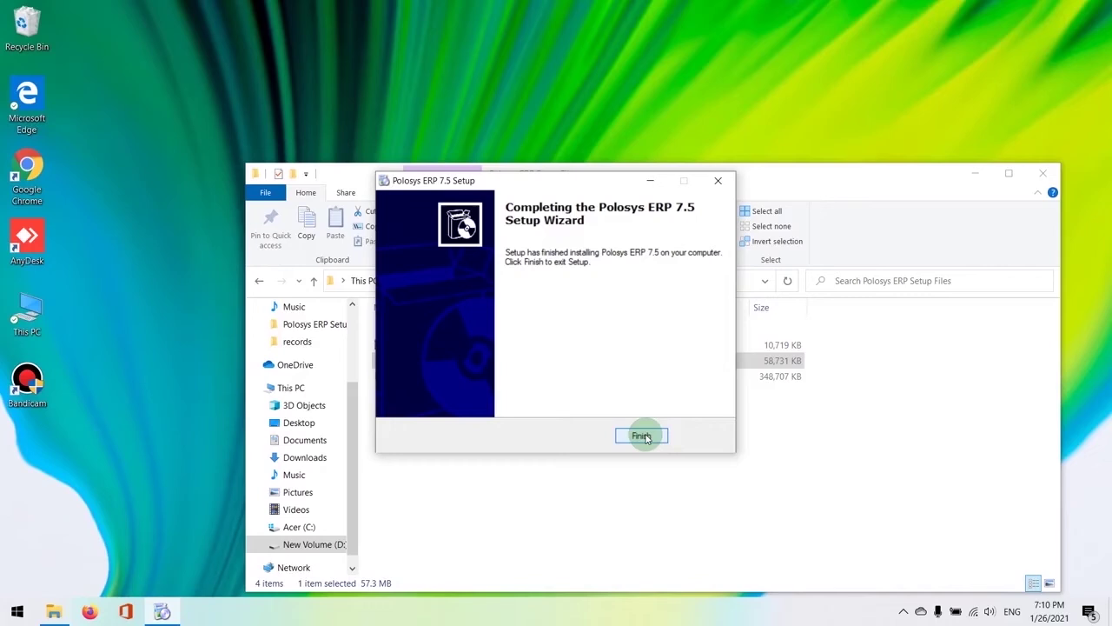
left_click(641, 435)
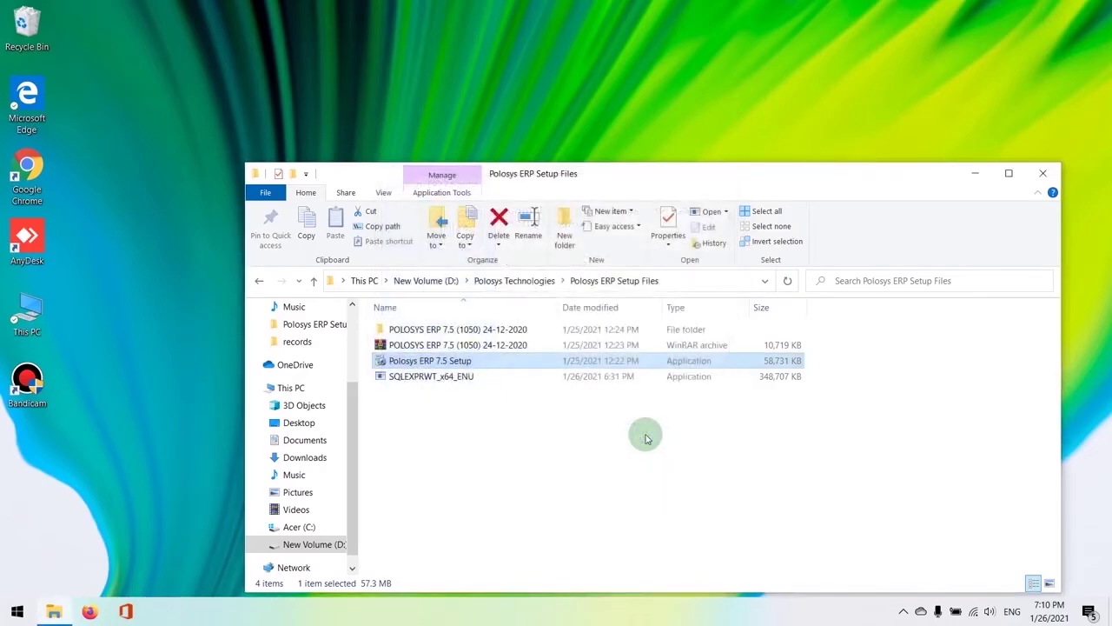
Open D:\Program Files (x86)\Polosys Technologies\Polosys ERP 7.5 and select the application file.
left_click(1041, 173)
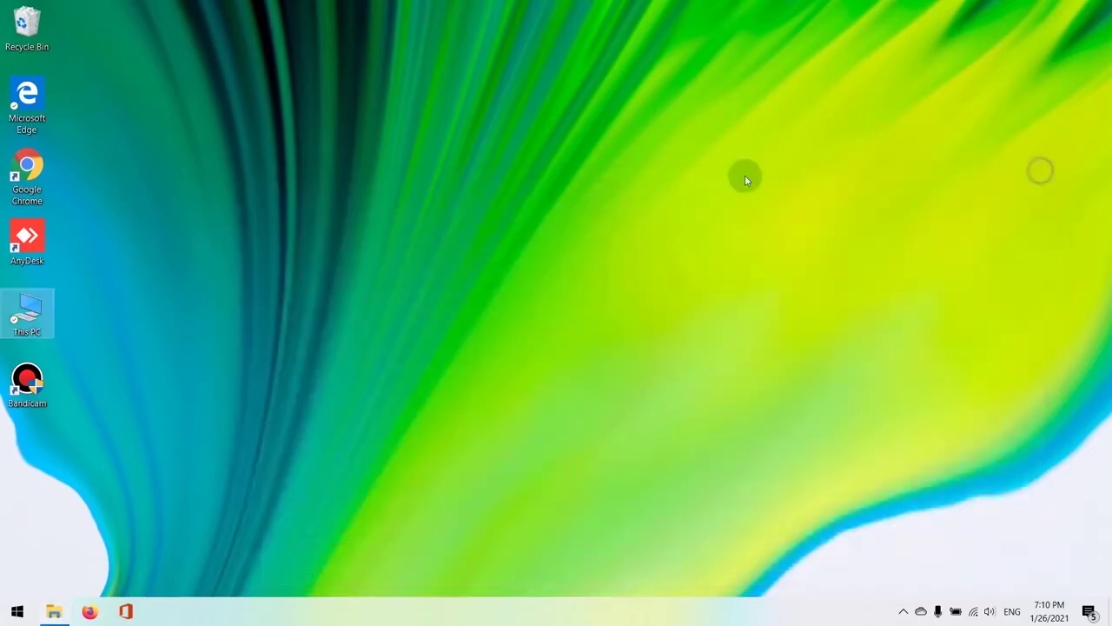
double_click(31, 313)
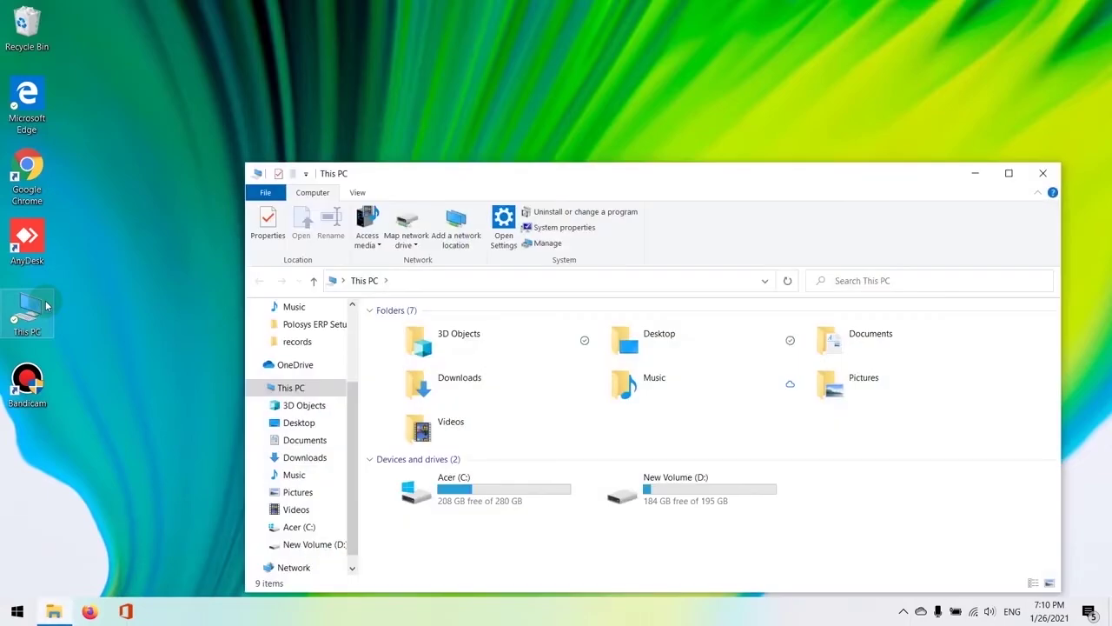
double_click(681, 483)
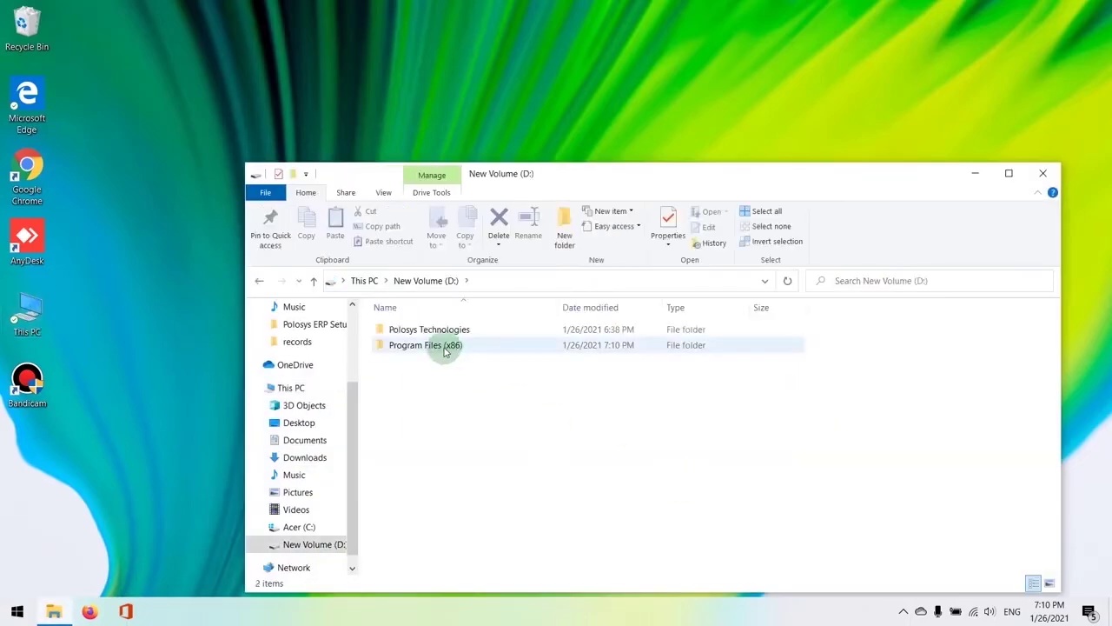
double_click(443, 345)
double_click(442, 327)
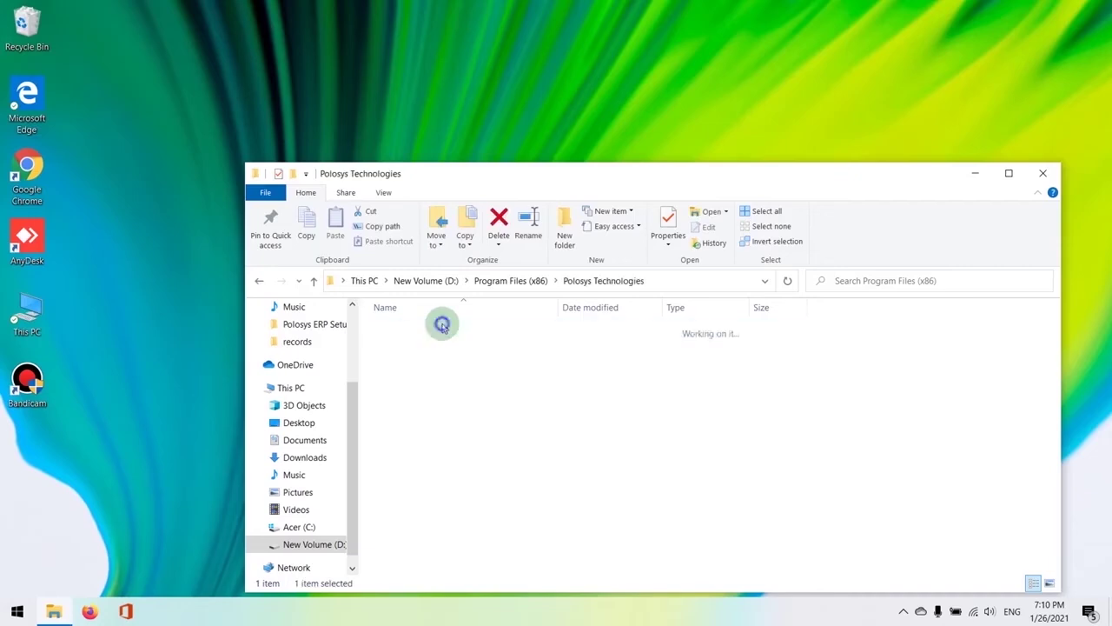
double_click(441, 328)
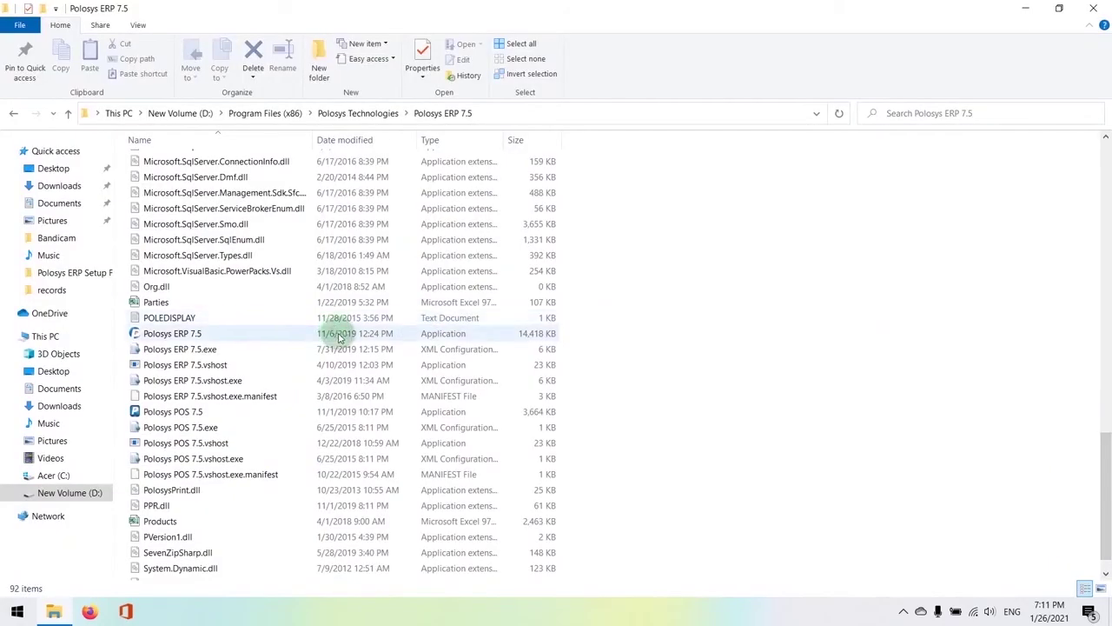
left_click(340, 337)
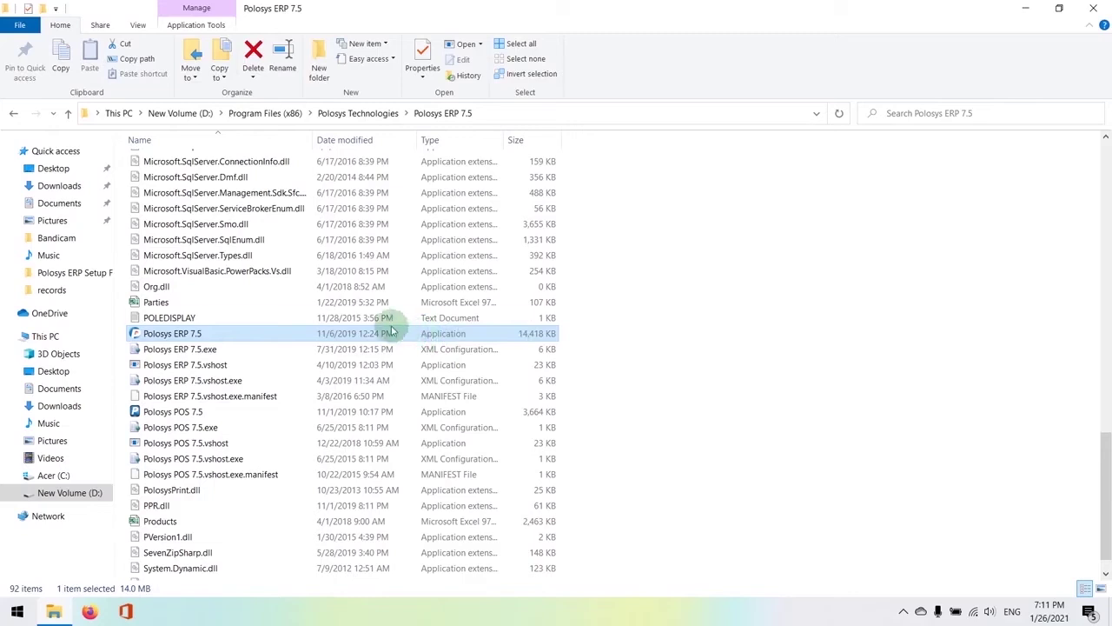
left_click(180, 113)
left_click(205, 167)
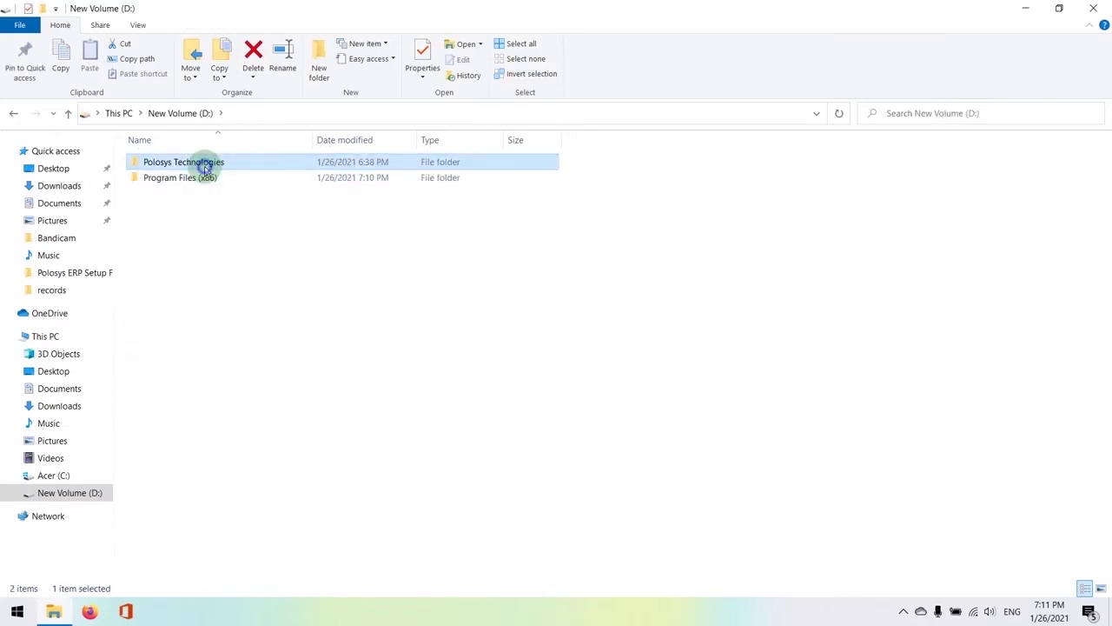
double_click(206, 169)
double_click(206, 170)
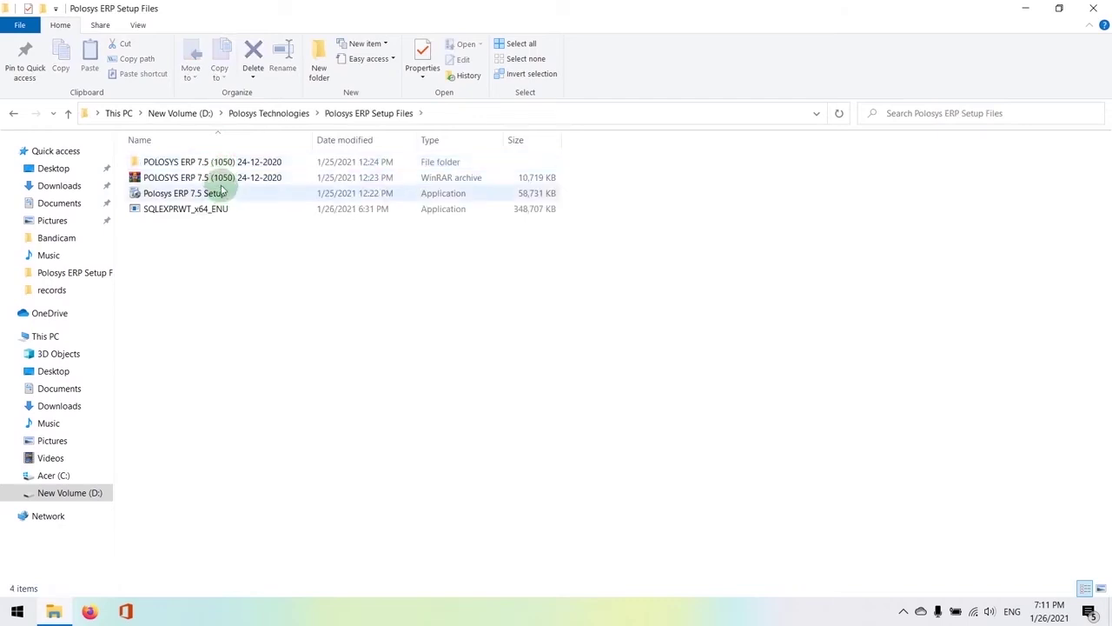
left_click(215, 178)
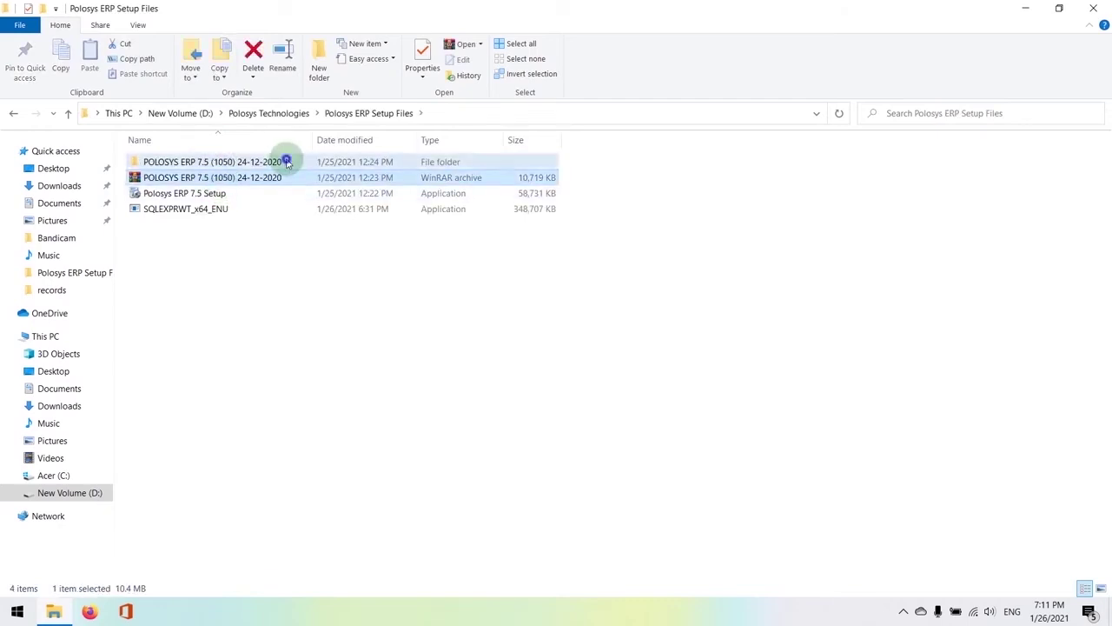
double_click(282, 162)
double_click(225, 167)
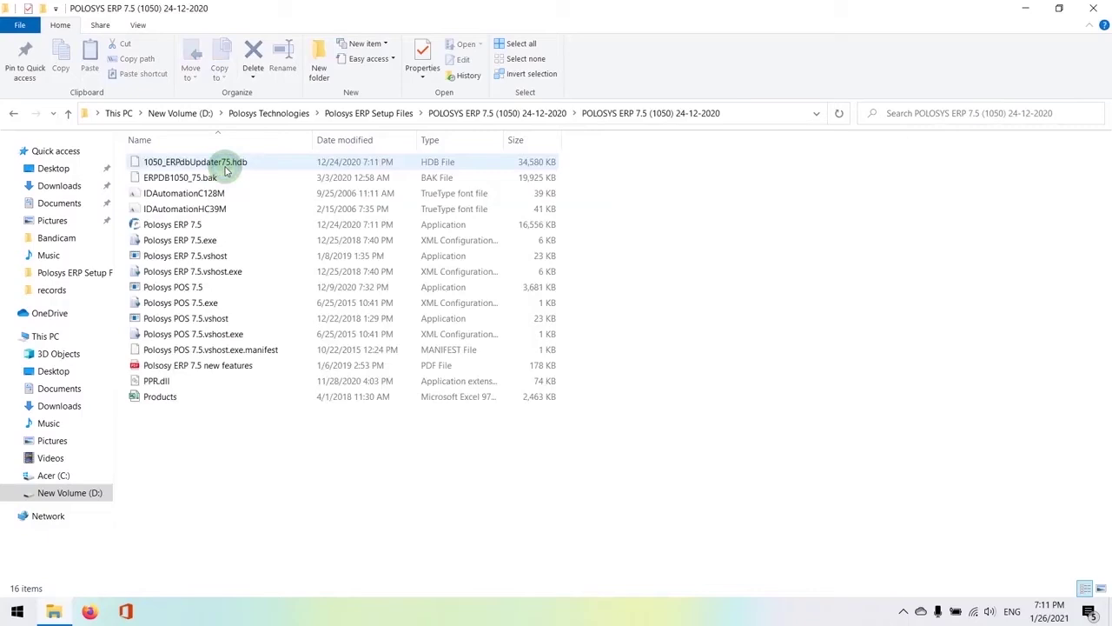
Select and copy all 16 update files, then return to the New Volume (D:) root.
left_click_drag(209, 431, 211, 132)
right_click(227, 251)
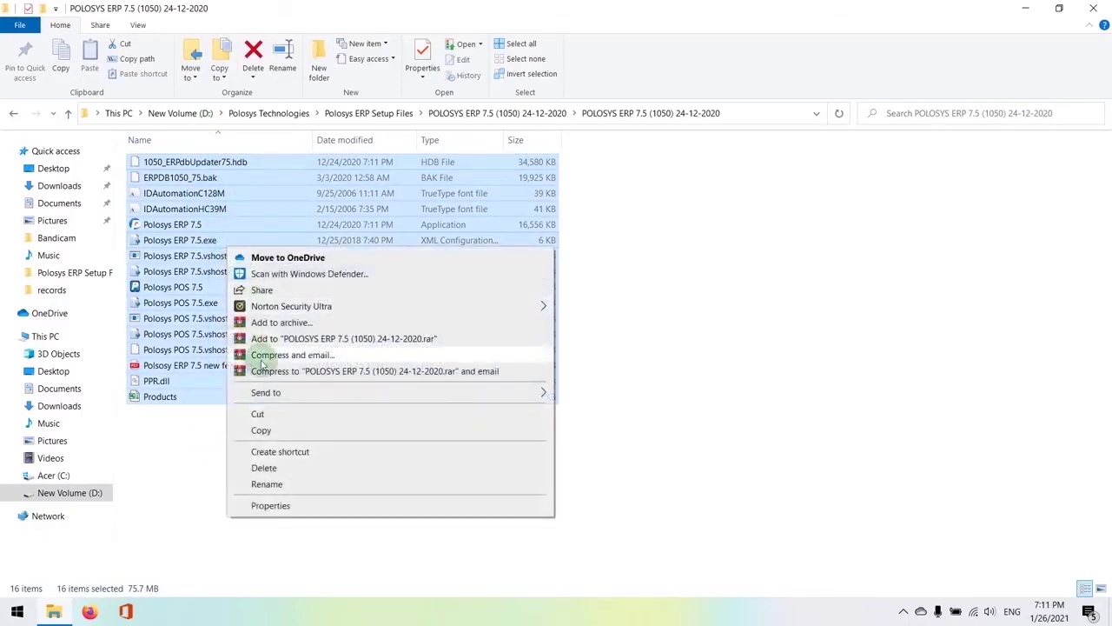
left_click(275, 437)
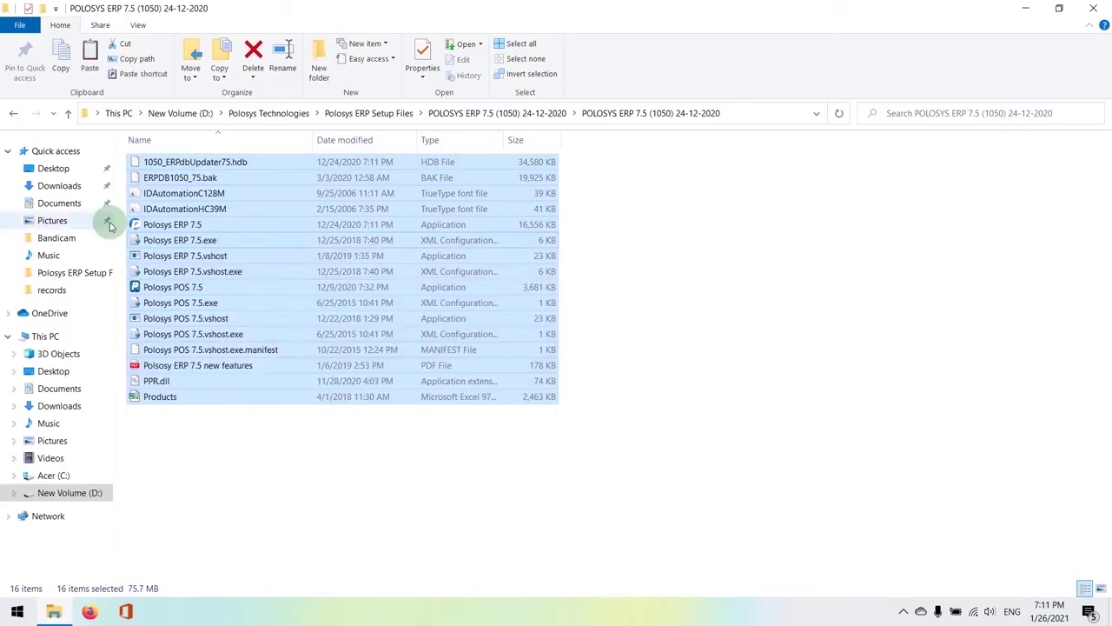
left_click(167, 107)
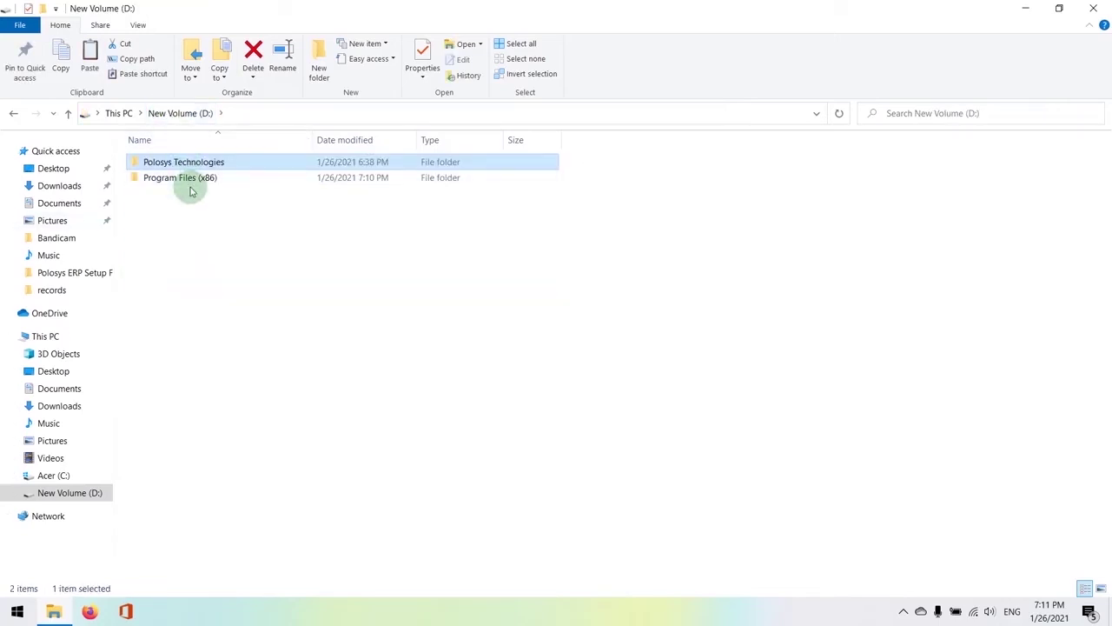
Paste the 16 update files into Program Files (x86)\Polosys Technologies\Polosys ERP 7.5, replacing same-named files.
double_click(187, 181)
double_click(189, 163)
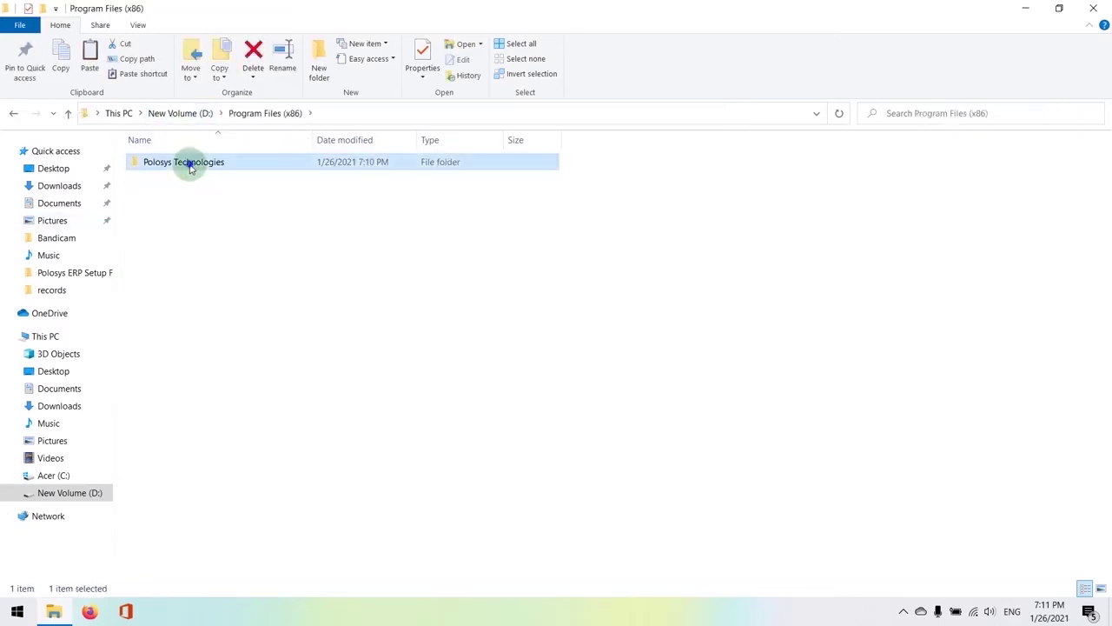
double_click(191, 163)
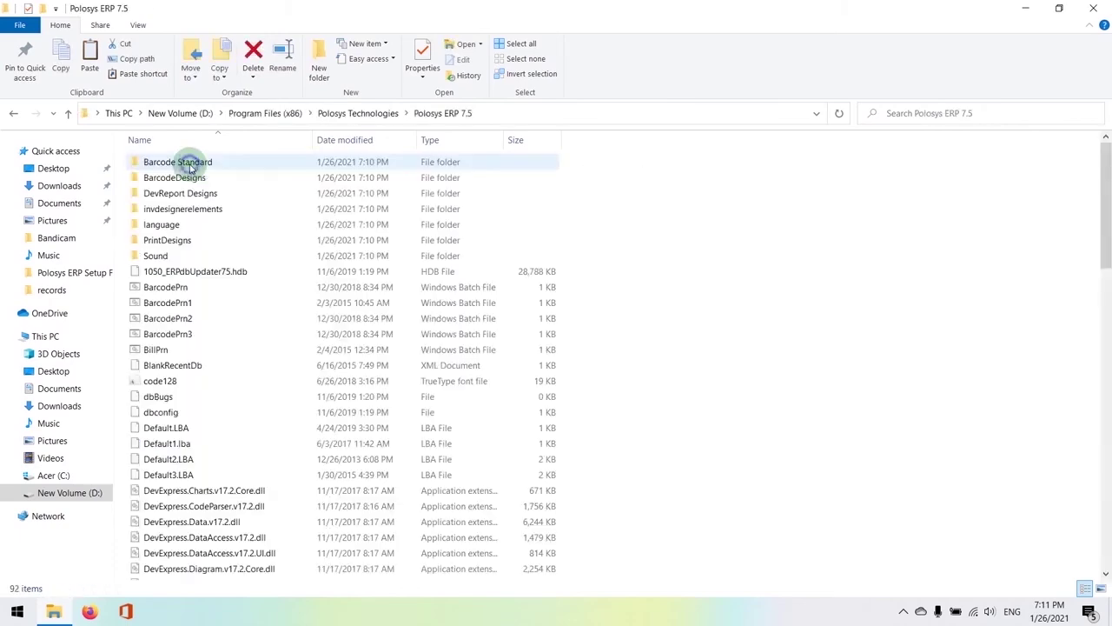
right_click(637, 306)
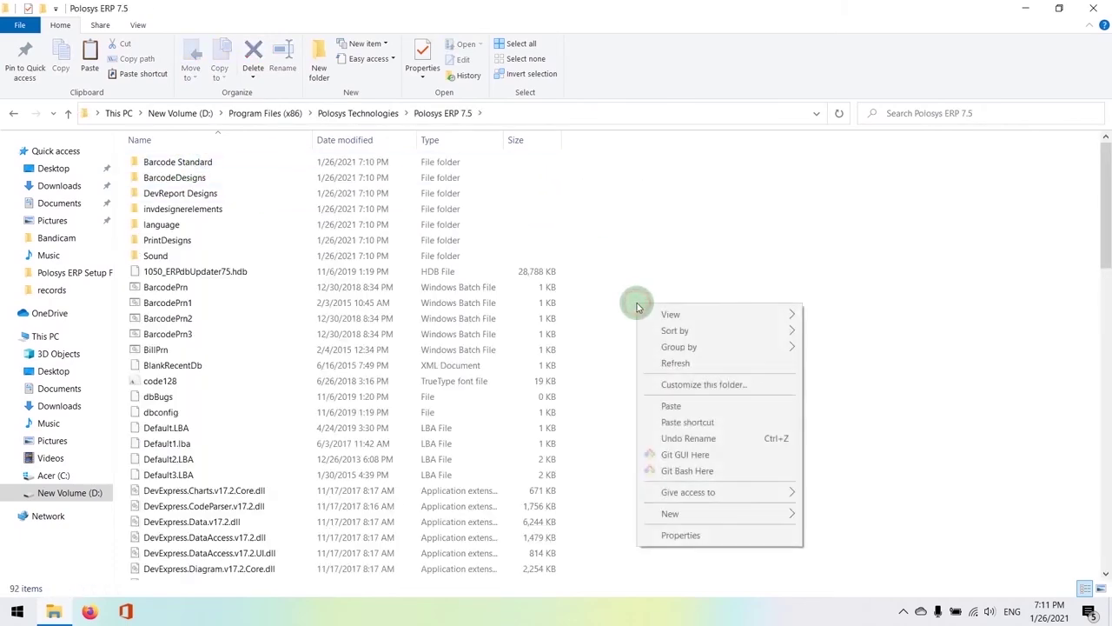
left_click(673, 405)
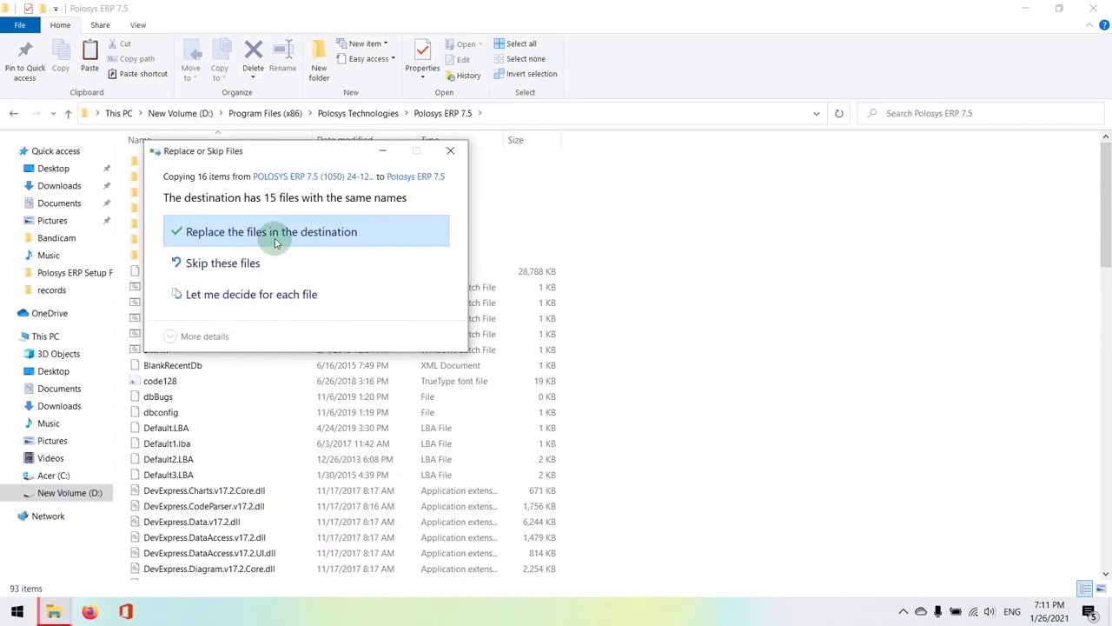
left_click(275, 237)
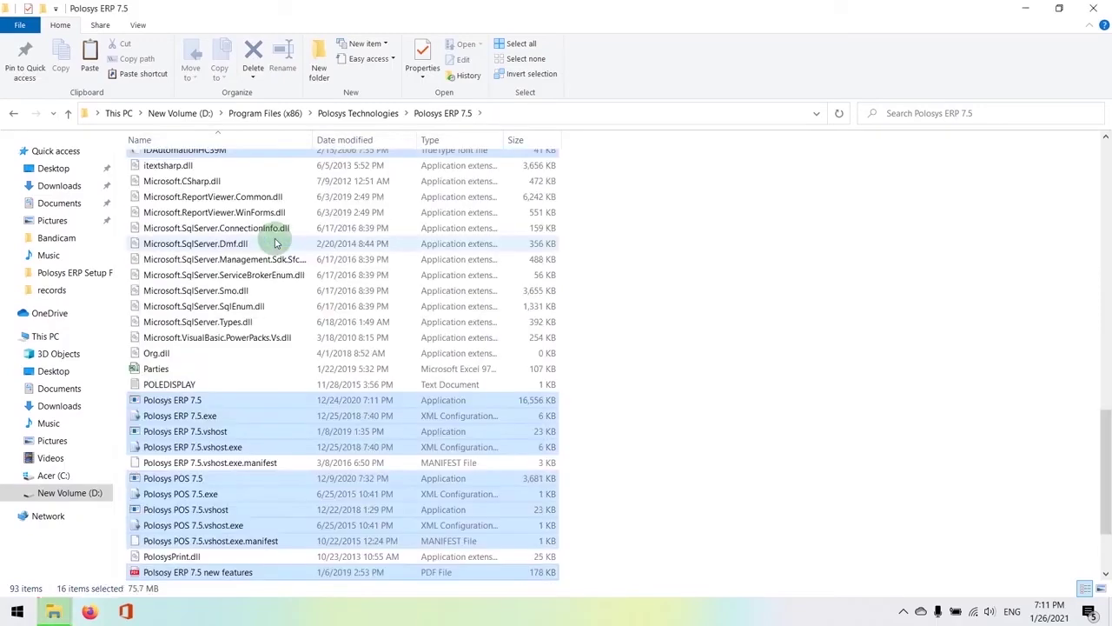
left_click(345, 402)
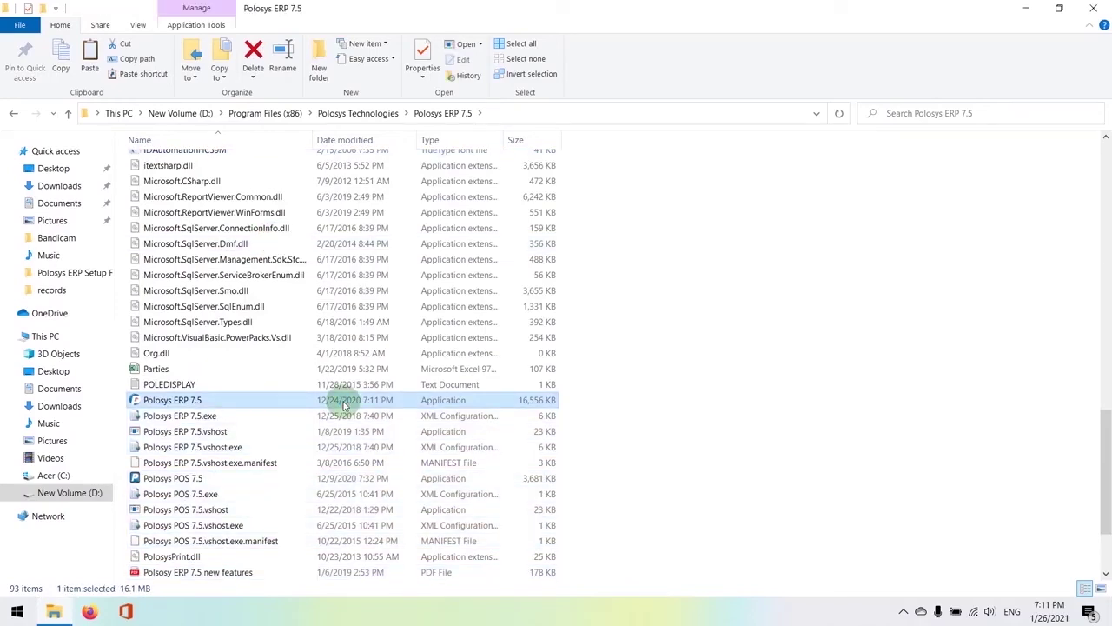
right_click(345, 404)
Send the Polosys ERP 7.5 application to the desktop as a shortcut and close Explorer.
mouse_move(411, 441)
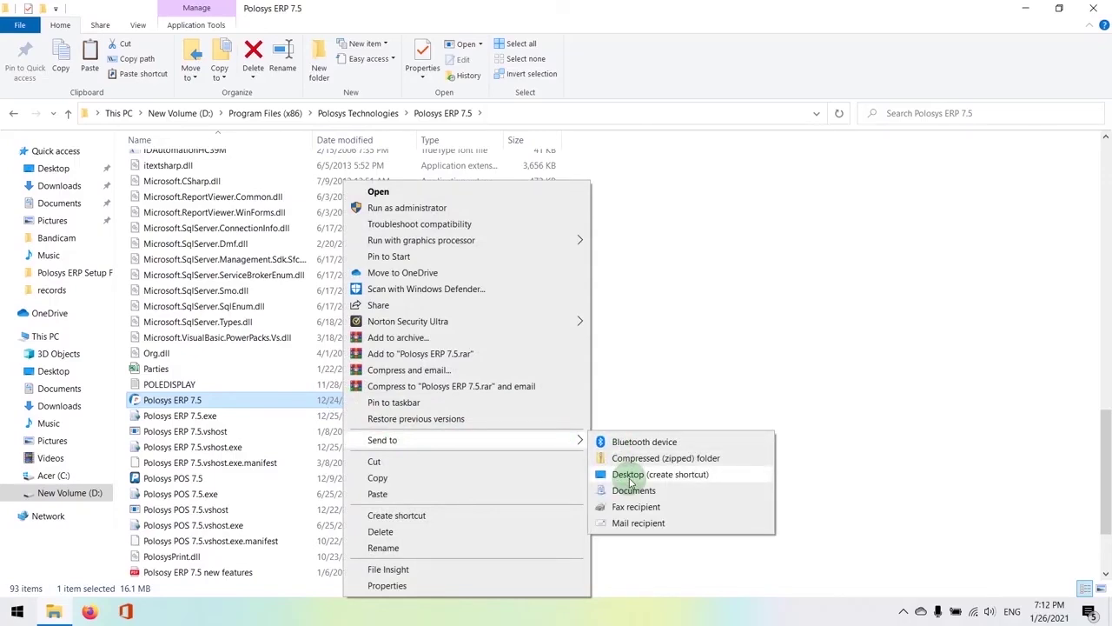
left_click(630, 481)
left_click(1092, 9)
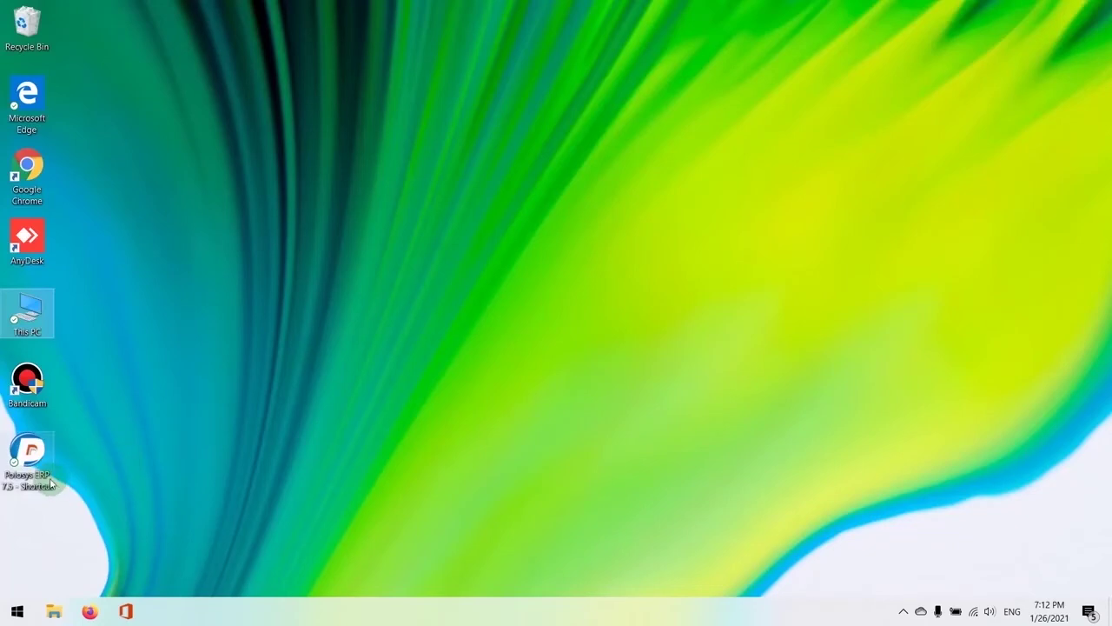
Rename the desktop shortcut to 'Polosys ERP 7.5', dropping the ' - Shortcut' suffix.
right_click(50, 483)
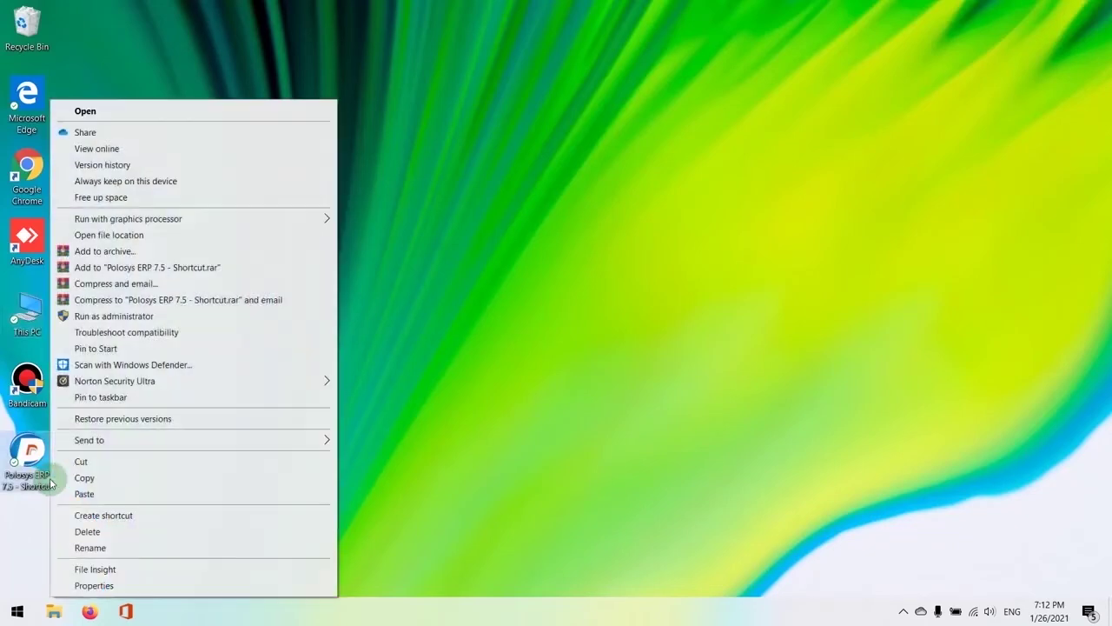
left_click(105, 548)
key("End")
key("BackSpace")
key("BackSpace")
key("BackSpace")
key("BackSpace")
key("BackSpace")
key("BackSpace")
key("BackSpace")
key("BackSpace")
key("BackSpace")
key("BackSpace")
key("BackSpace")
key("Return")
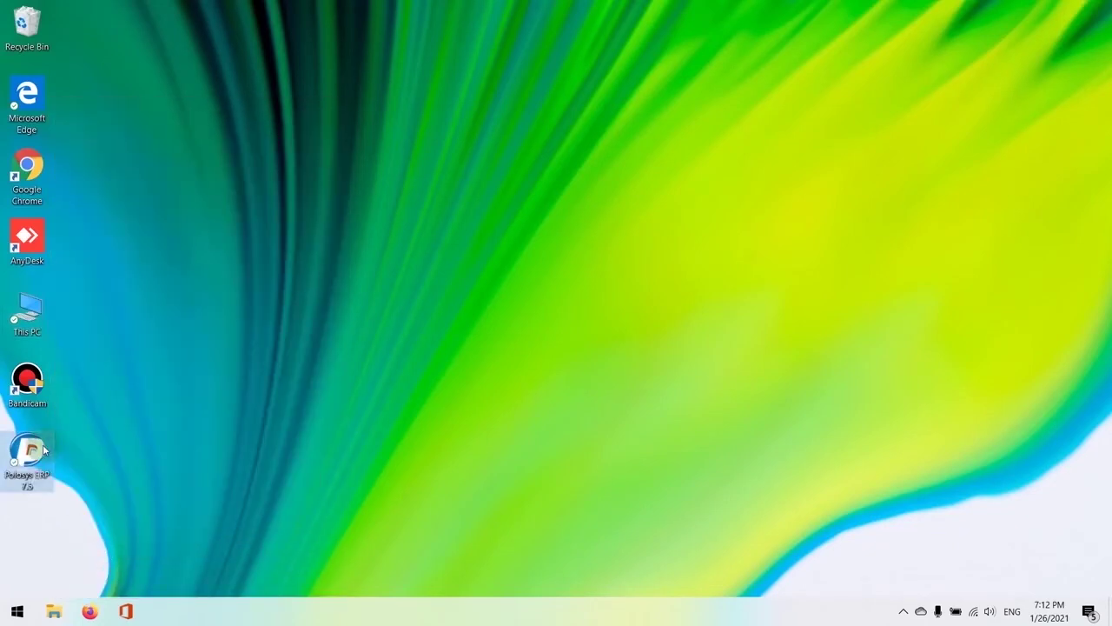